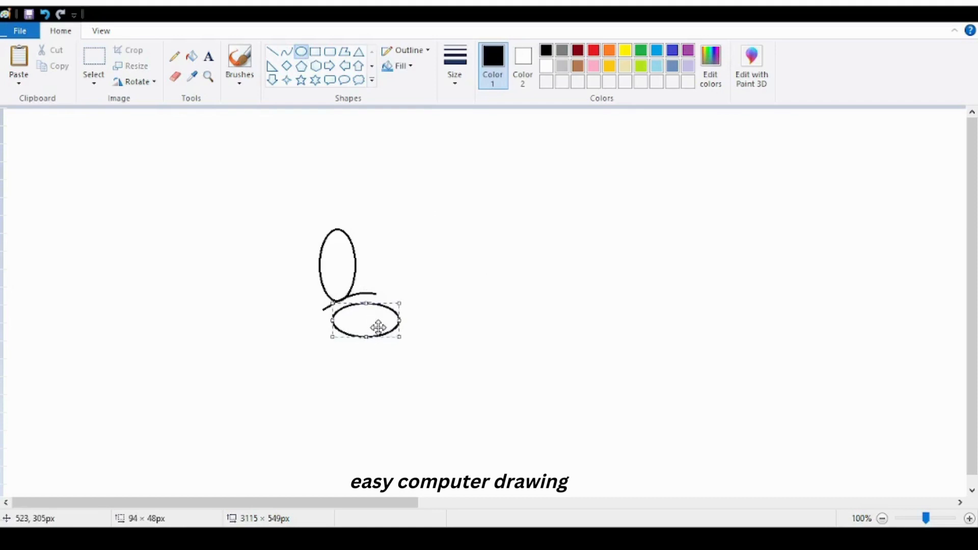
- Draw a smile curve about 220 px wide beneath the nose ellipse, bowed downward in the middle
click(511, 178)
click(287, 51)
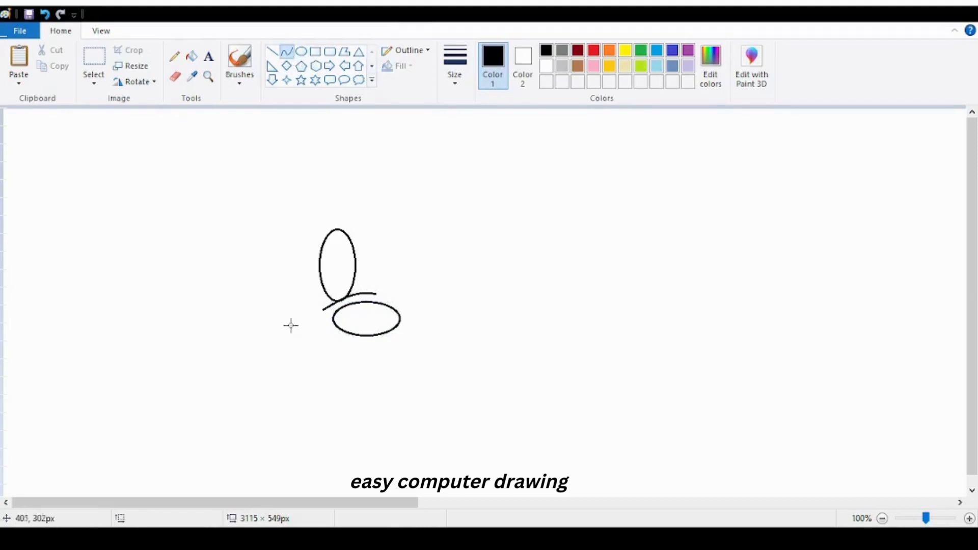
drag(295, 327, 452, 319)
drag(321, 325, 398, 377)
- Add a small tick at the smile's left end and a mouth-side curve about 77 × 76 px hanging below the smile
click(285, 55)
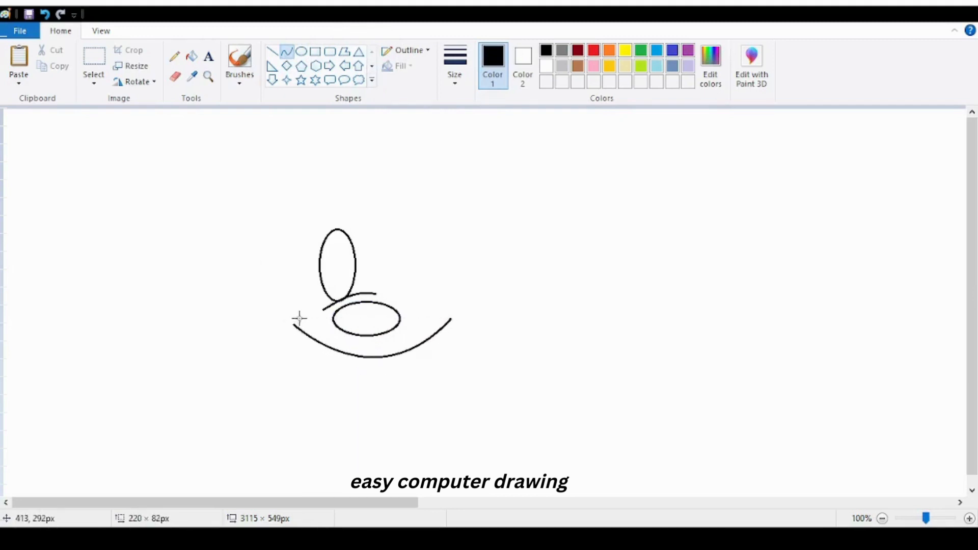
drag(304, 322, 292, 324)
click(287, 53)
mouse_move(326, 346)
mouse_down()
mouse_move(381, 389)
mouse_move(338, 365)
mouse_move(348, 401)
mouse_up()
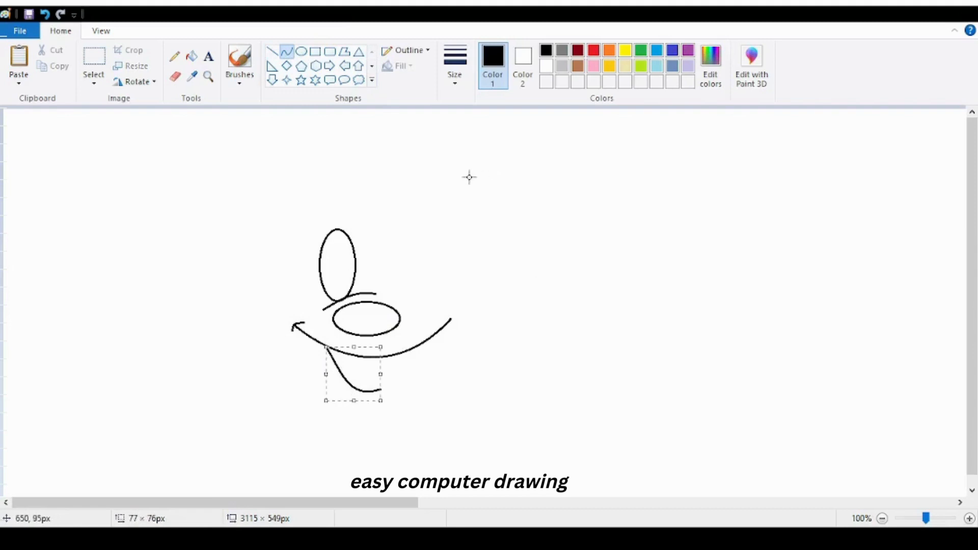
click(451, 162)
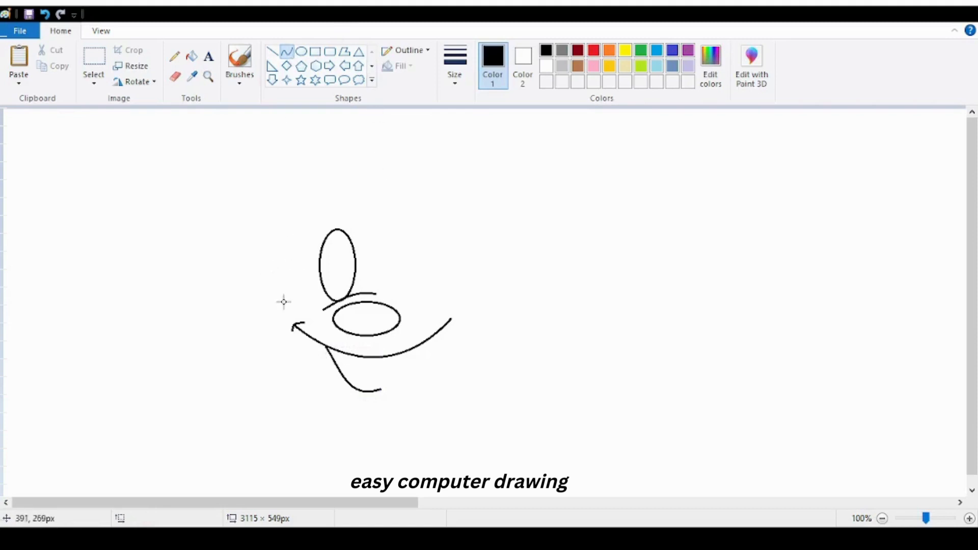
- Draw an arched face outline rising from beside the smile, over the eye and down toward the centre of the forehead
drag(284, 302, 376, 223)
drag(302, 286, 328, 151)
click(285, 326)
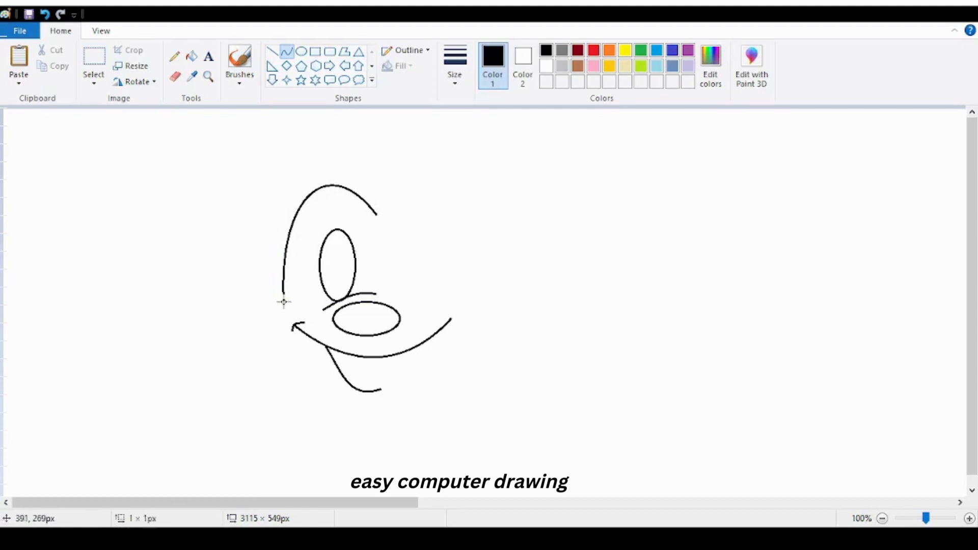
- Draw the rounded left cheek from the face arch's base down to the chin, plus a chin curve about 63 × 26 px
drag(284, 301, 342, 392)
mouse_move(301, 330)
mouse_down()
mouse_move(237, 275)
mouse_move(242, 358)
mouse_move(259, 367)
mouse_up()
click(287, 51)
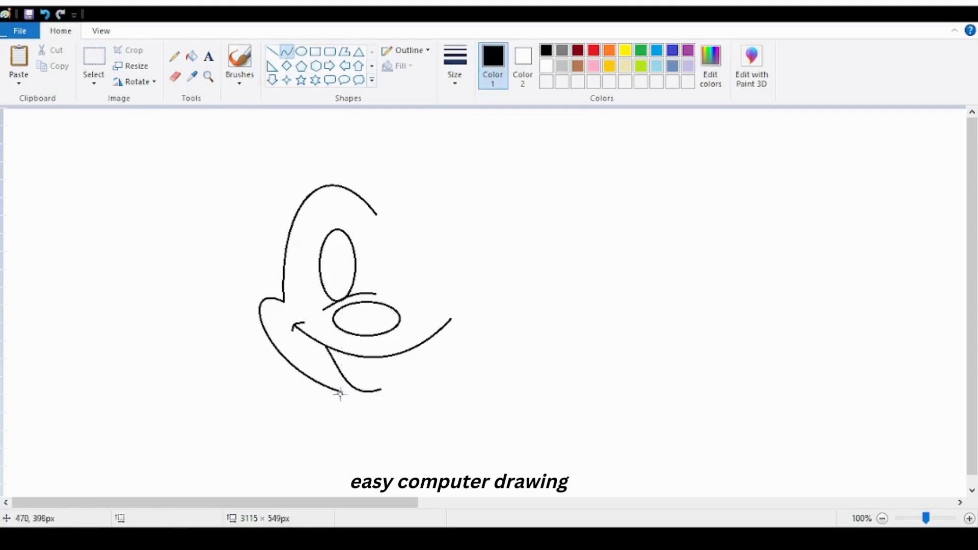
mouse_move(338, 392)
mouse_down()
mouse_move(355, 409)
mouse_move(378, 413)
mouse_move(382, 402)
mouse_up()
mouse_move(359, 400)
mouse_down()
mouse_move(343, 397)
mouse_move(363, 407)
mouse_up()
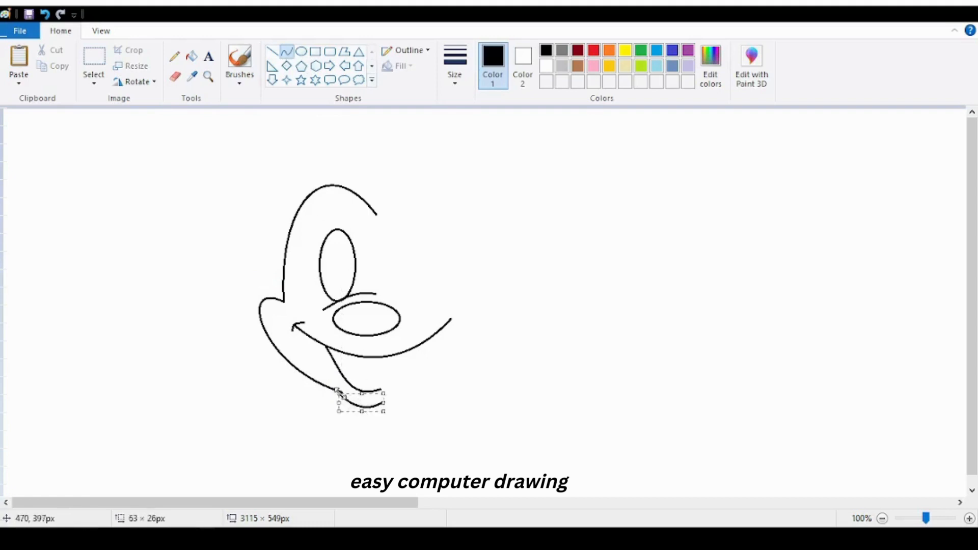
click(520, 380)
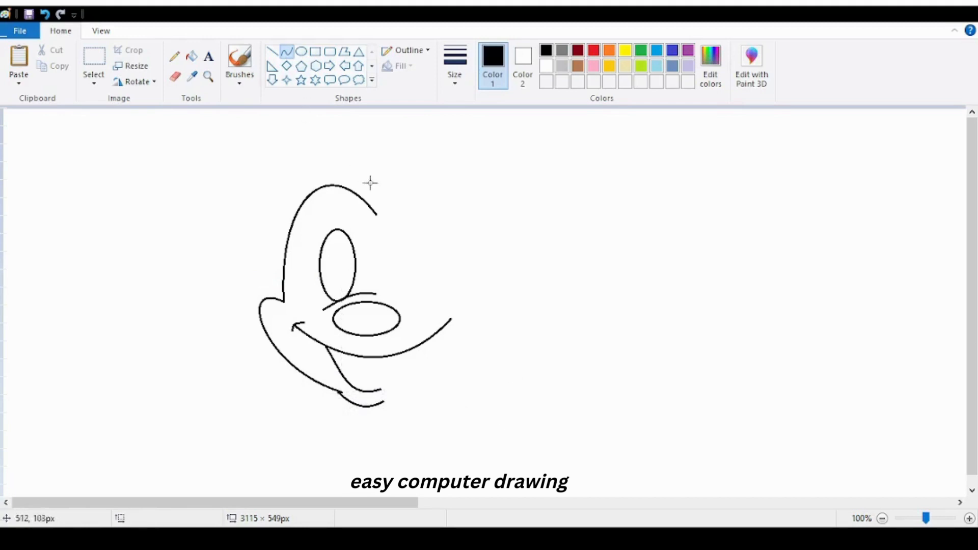
- Draw a round ear about 170 × 181 px and place it up against the upper left of the face
click(301, 51)
drag(131, 169, 253, 299)
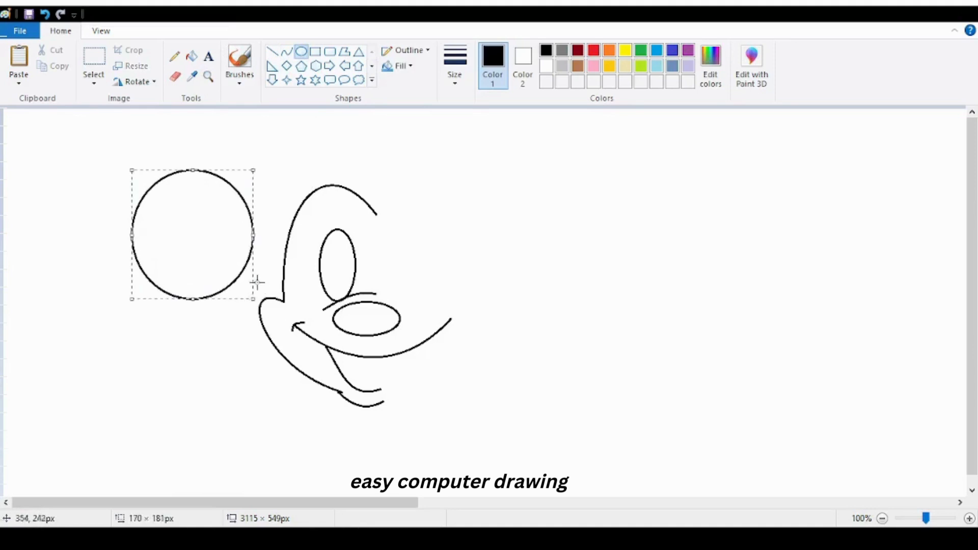
drag(204, 231, 226, 175)
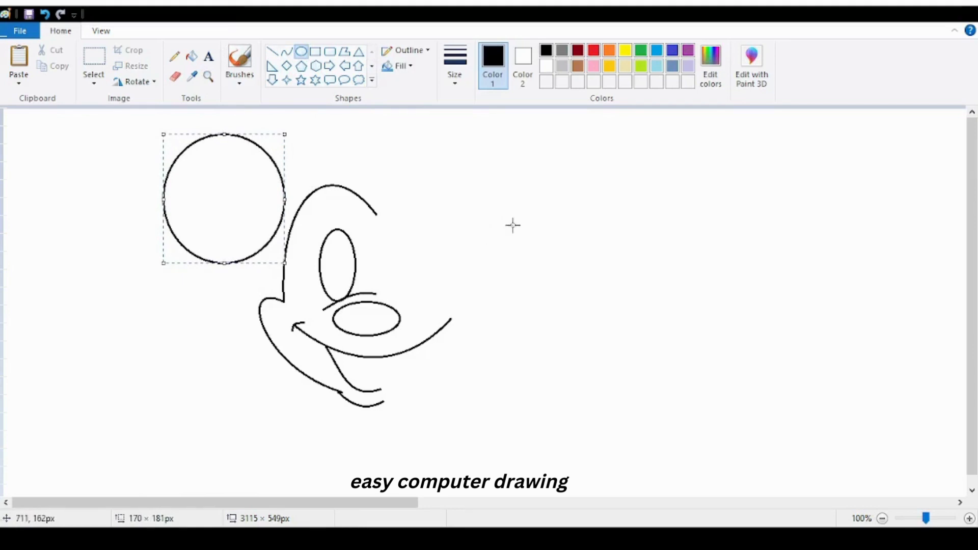
click(287, 51)
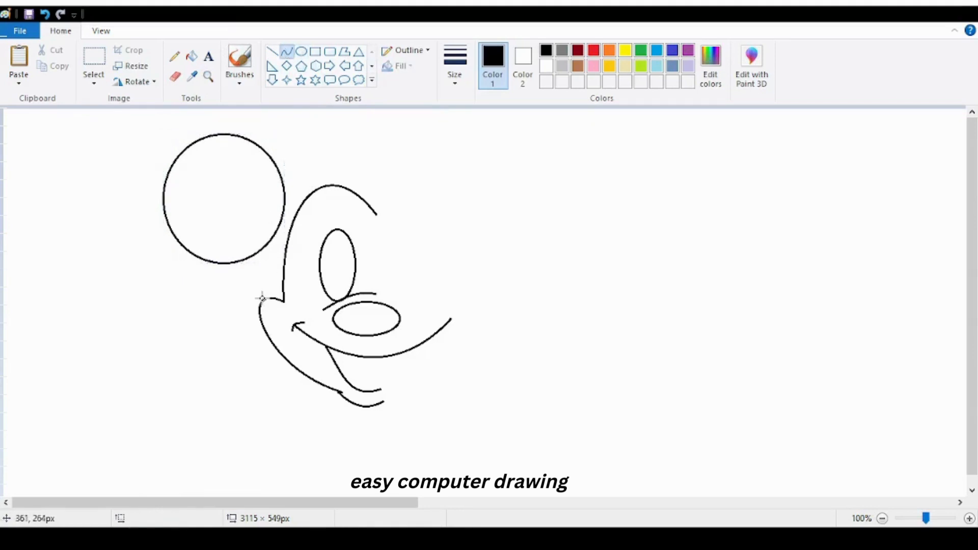
drag(262, 298, 379, 178)
drag(304, 211, 298, 142)
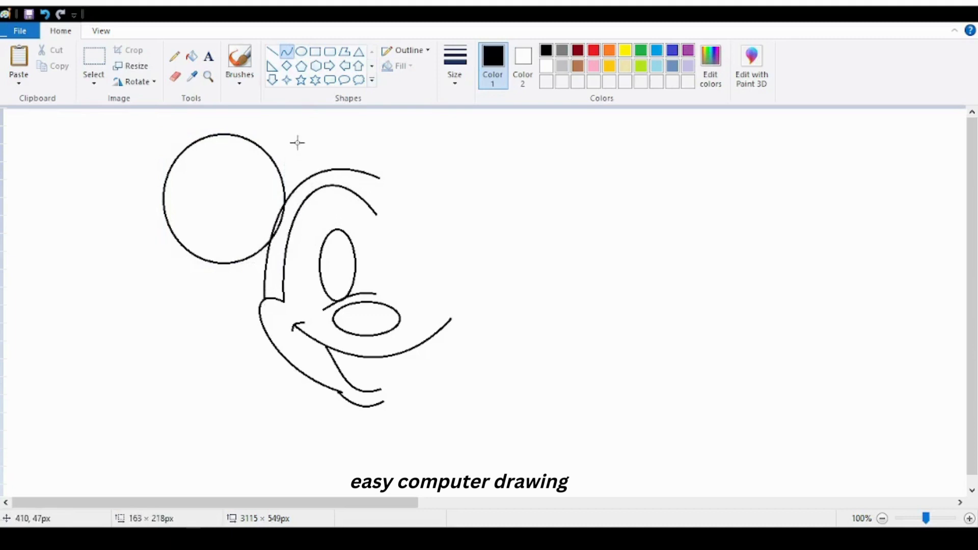
click(386, 179)
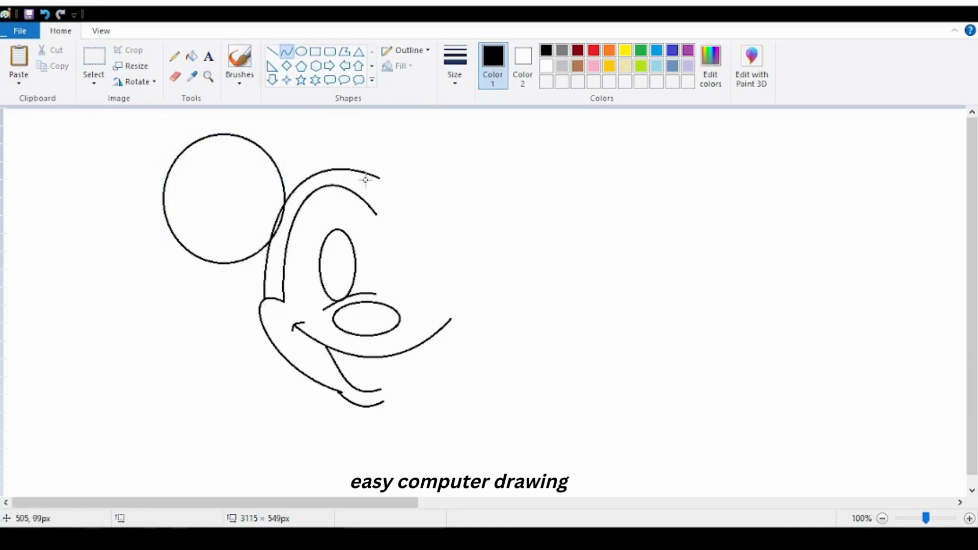
click(175, 76)
drag(372, 176, 363, 174)
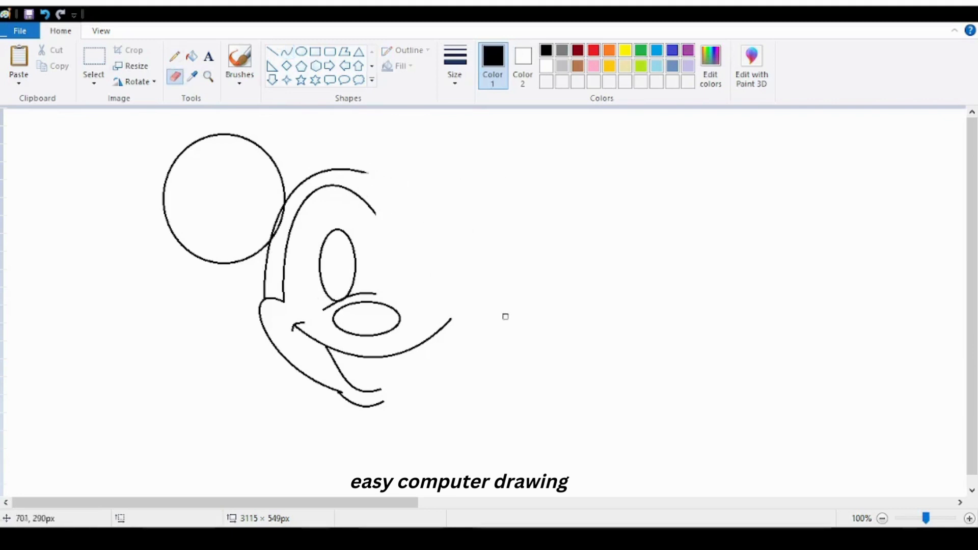
click(301, 51)
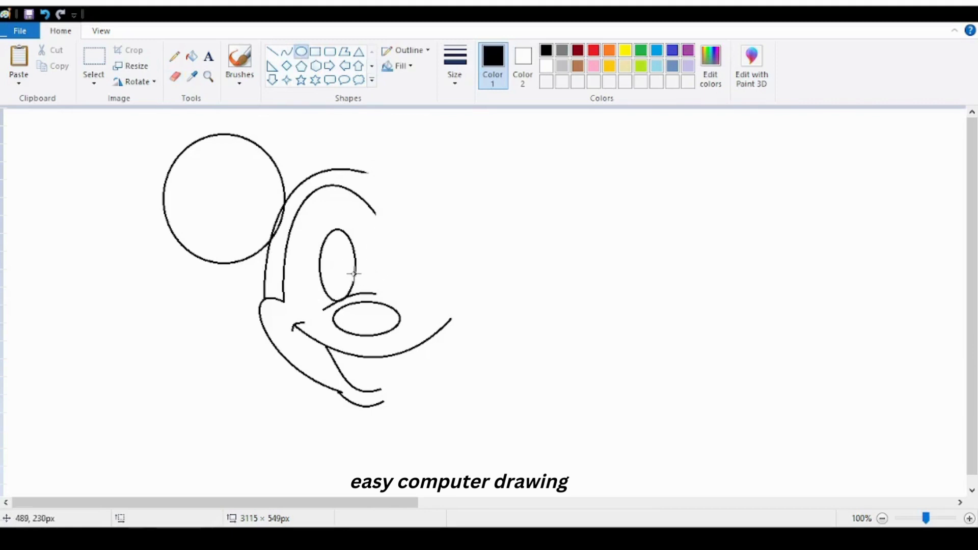
click(286, 52)
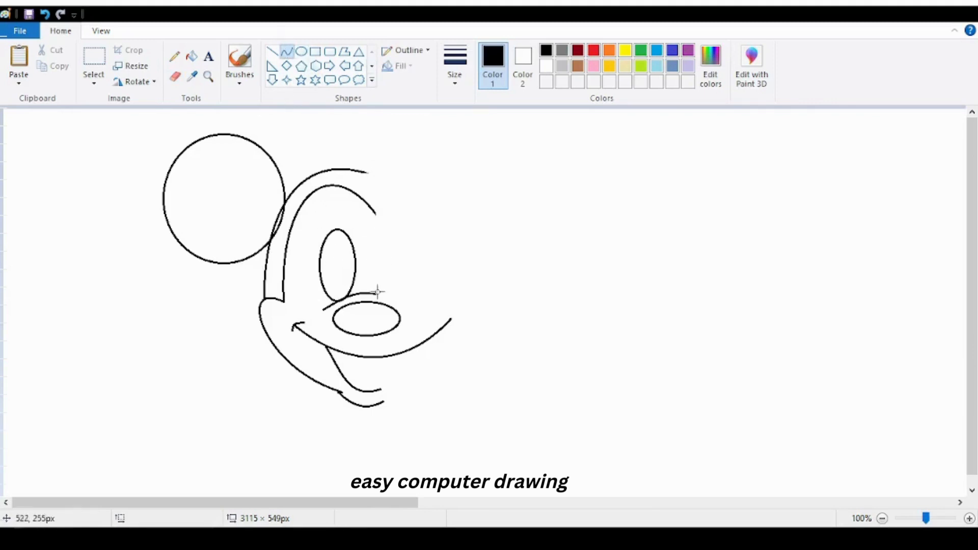
click(50, 16)
- Draw an outer head curve about 164 × 185 px from the left cheek, past the ear and over the forehead
drag(258, 299, 338, 161)
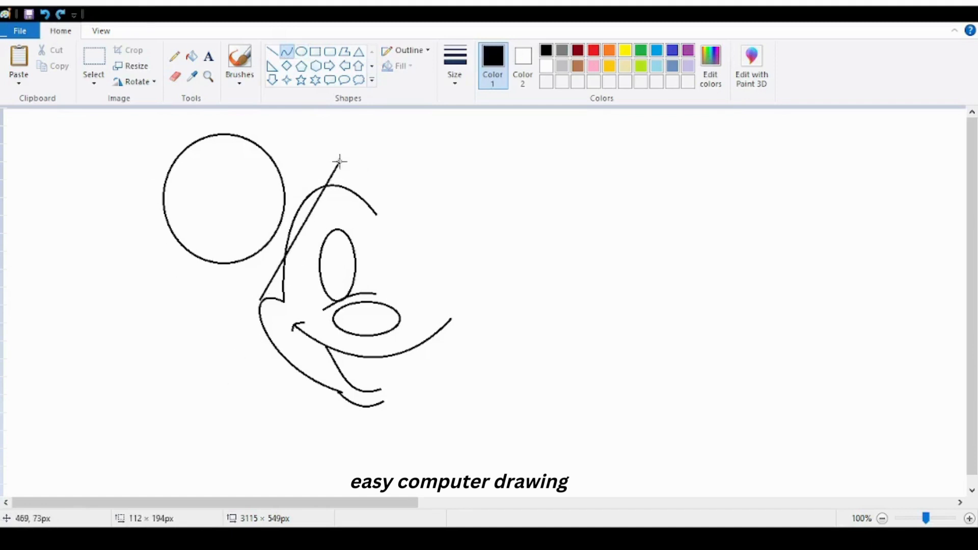
key(ctrl+z)
mouse_move(264, 295)
mouse_down()
mouse_move(370, 165)
mouse_move(381, 168)
mouse_move(287, 251)
mouse_move(306, 189)
mouse_move(302, 154)
mouse_move(280, 168)
mouse_move(298, 168)
mouse_up()
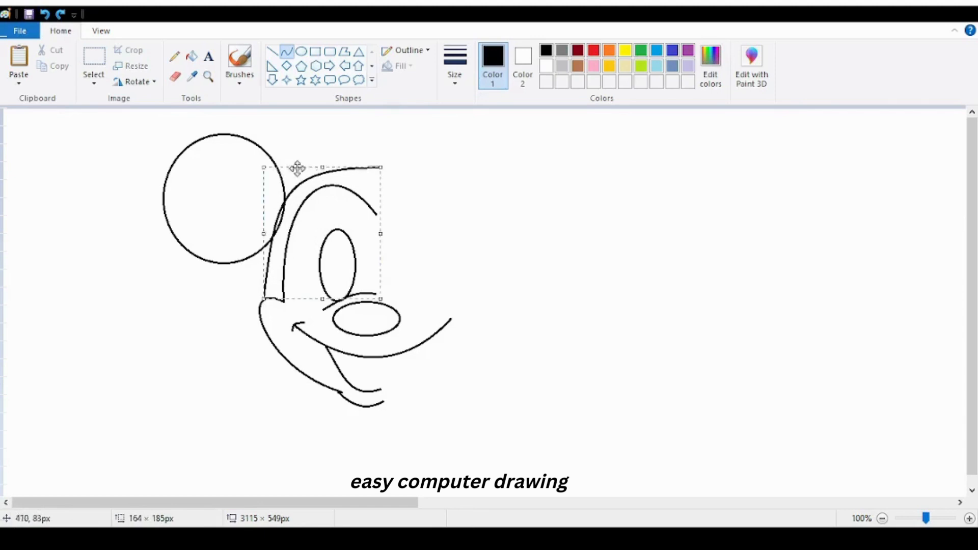
click(509, 192)
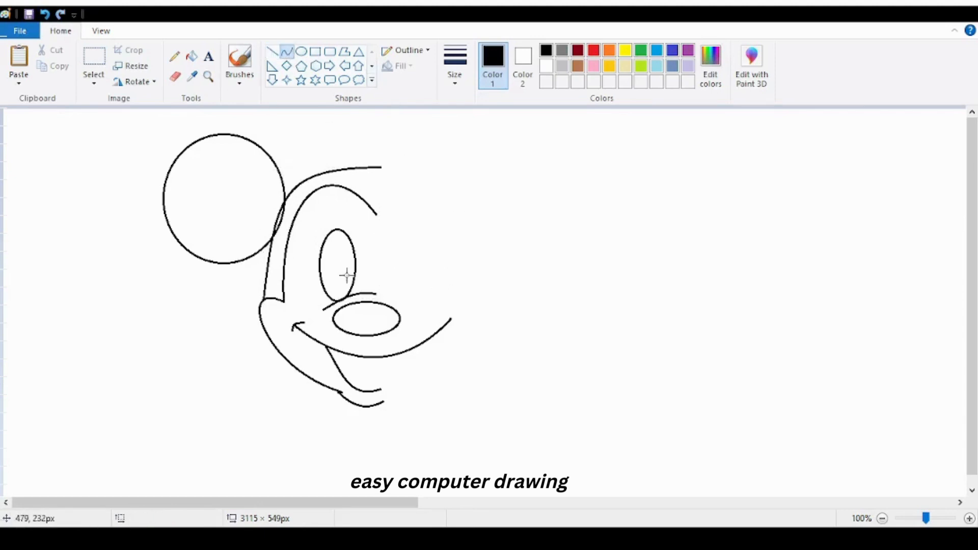
- Draw a narrow pupil loop inside the lower right part of the eye ellipse
drag(339, 301, 354, 267)
drag(337, 304, 340, 249)
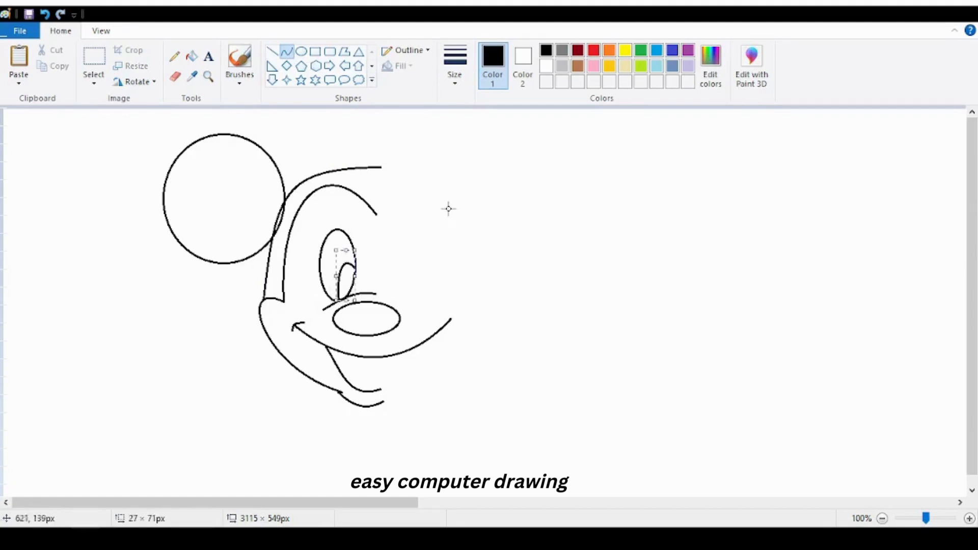
click(454, 166)
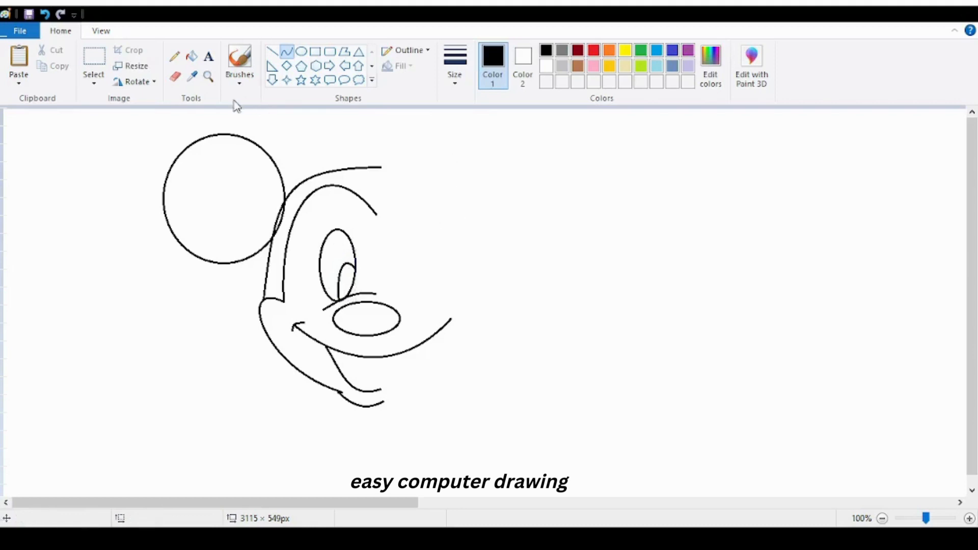
click(94, 66)
drag(133, 120, 368, 426)
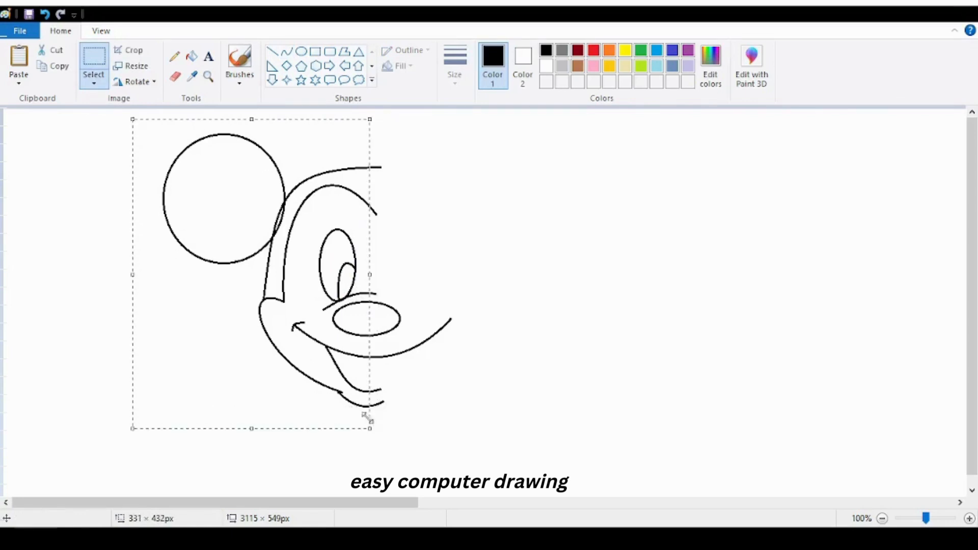
click(16, 74)
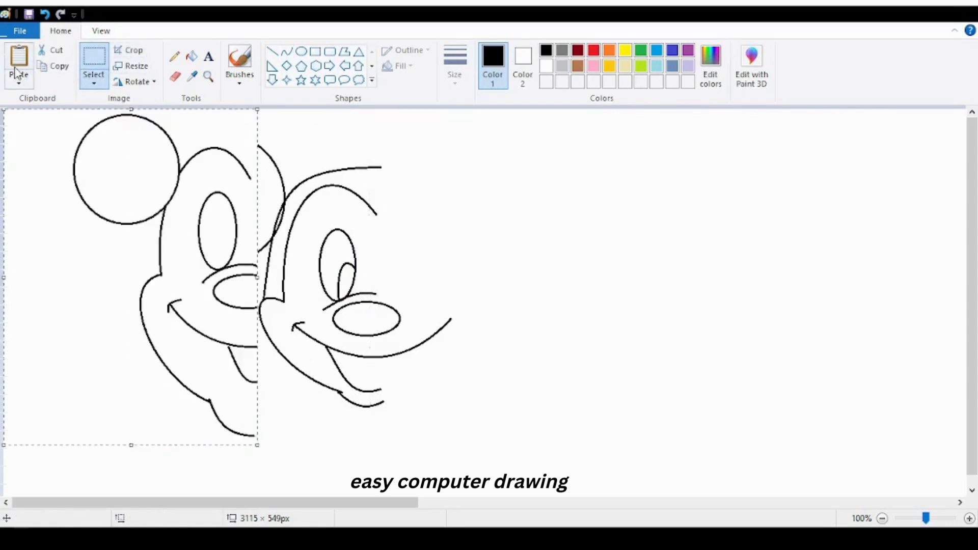
click(136, 82)
click(148, 171)
drag(148, 286, 518, 289)
click(48, 11)
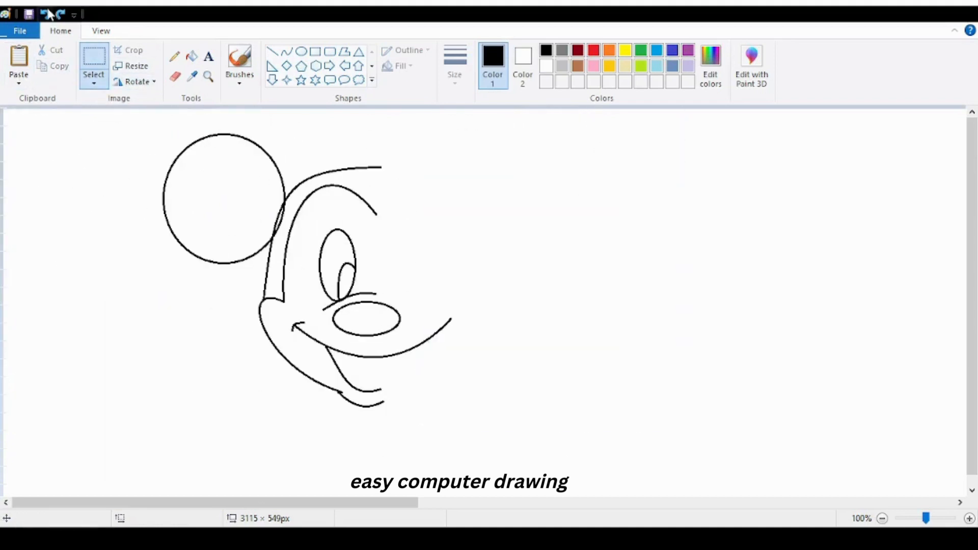
- Copy the half face up to its centre line, flip the pasted copy horizontally and align it as the right half
drag(131, 120, 368, 431)
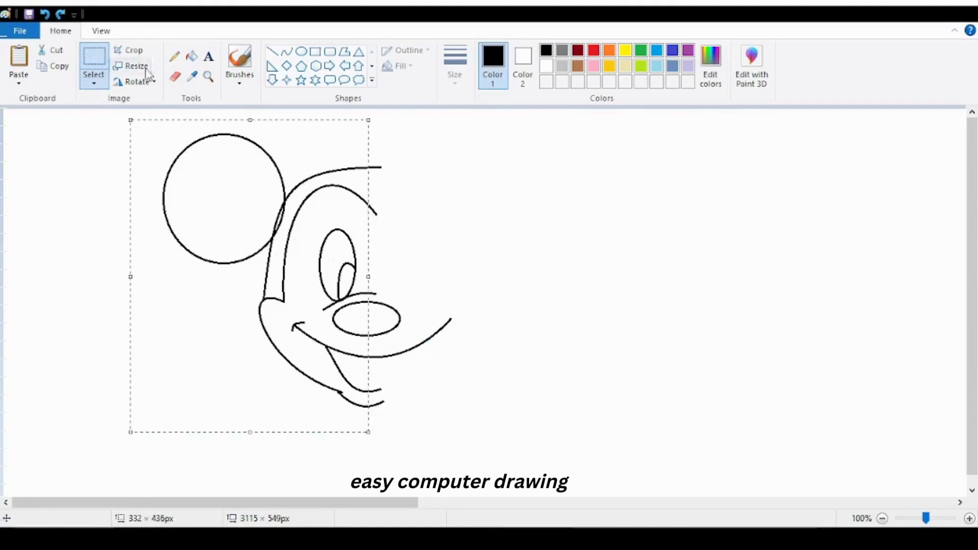
click(53, 66)
click(19, 56)
drag(119, 247, 467, 268)
click(133, 82)
click(140, 153)
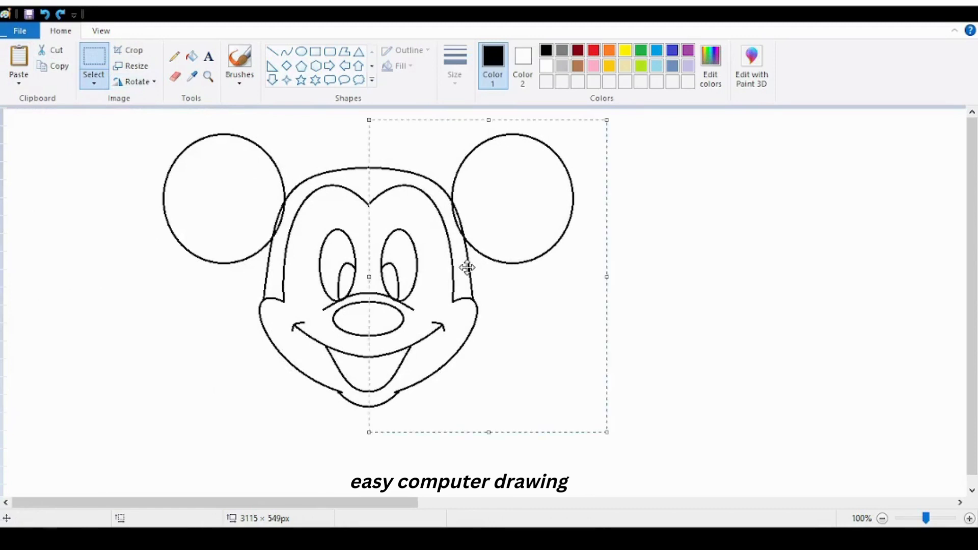
click(850, 220)
- Erase the flat top of the outer head curve between the ears, keeping the inner face outline intact
click(175, 76)
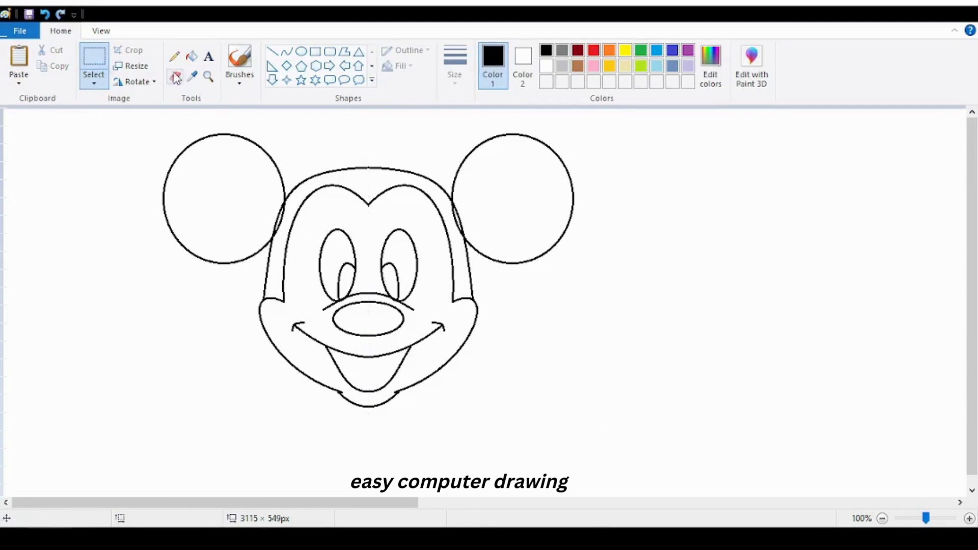
mouse_move(348, 173)
mouse_down()
mouse_move(393, 170)
mouse_move(442, 191)
mouse_up()
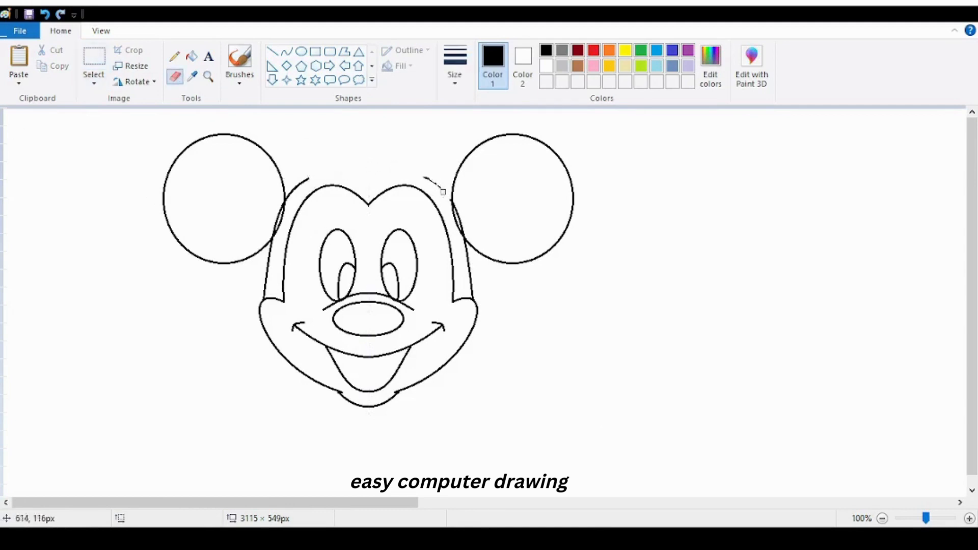
mouse_move(289, 198)
mouse_down()
mouse_move(350, 178)
mouse_move(390, 179)
mouse_up()
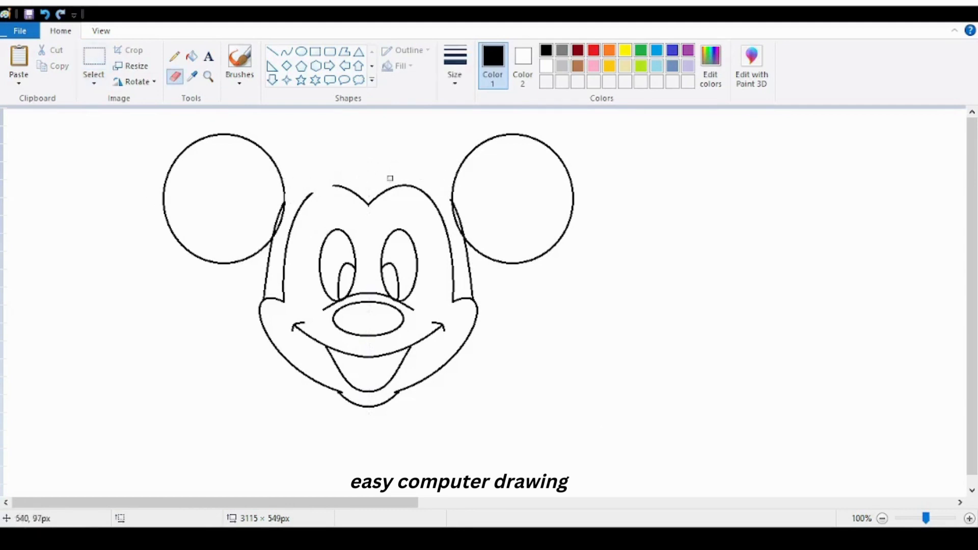
click(45, 13)
mouse_move(295, 189)
mouse_down()
mouse_move(353, 169)
mouse_move(433, 179)
mouse_up()
- Draw a rounder head-top curve joining the two ears above the inner face outline
click(287, 52)
mouse_move(284, 203)
mouse_down()
mouse_move(454, 204)
mouse_move(308, 194)
mouse_move(322, 188)
mouse_move(316, 153)
mouse_move(338, 146)
mouse_move(343, 157)
mouse_move(407, 176)
mouse_move(406, 141)
mouse_up()
click(665, 176)
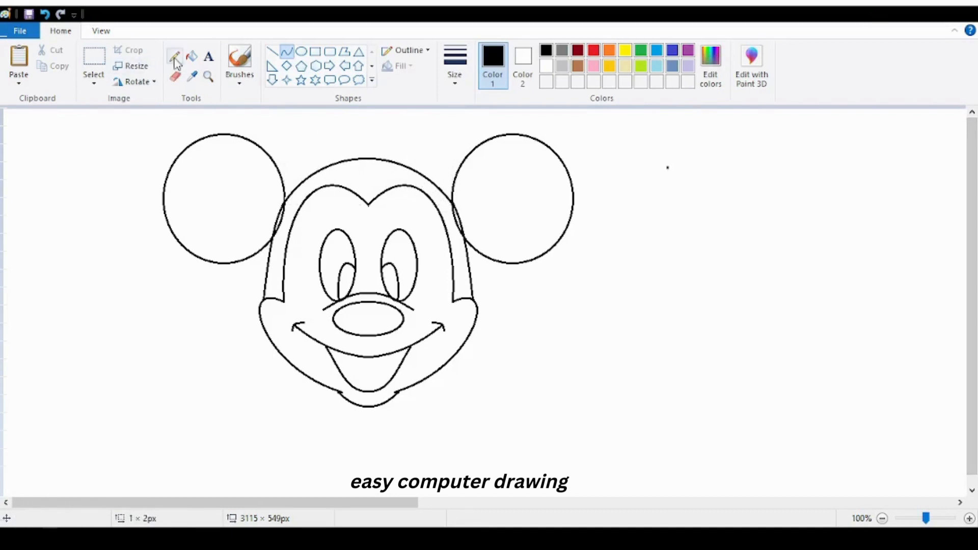
- Fill both ears and the band between the outer head curve and face outline with black
click(191, 56)
click(228, 162)
click(389, 169)
click(525, 195)
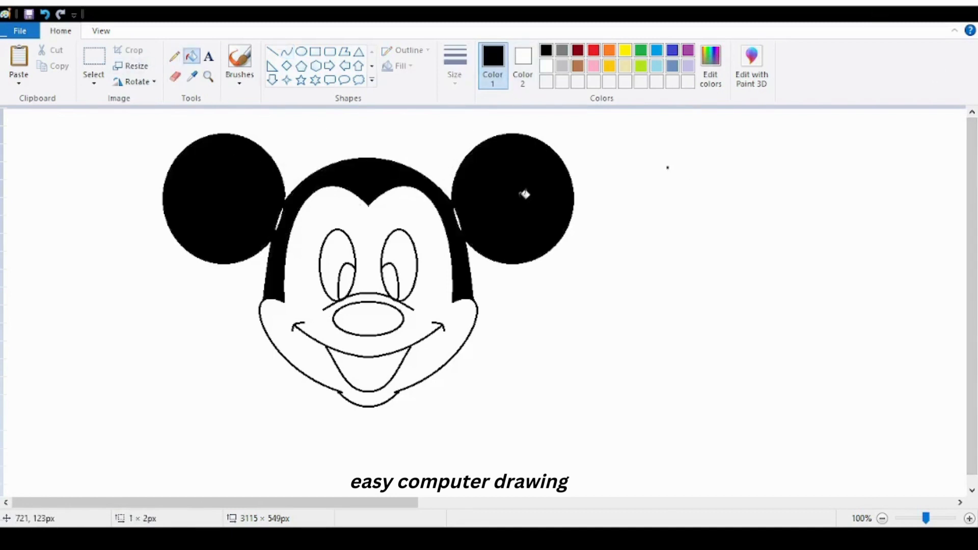
- Fill both pupils and the nose with black
click(345, 273)
click(391, 280)
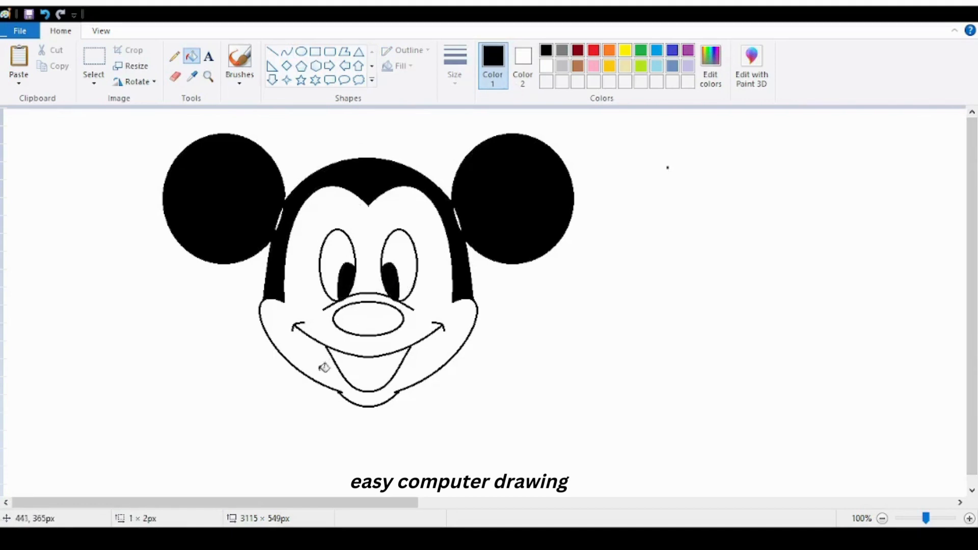
click(367, 320)
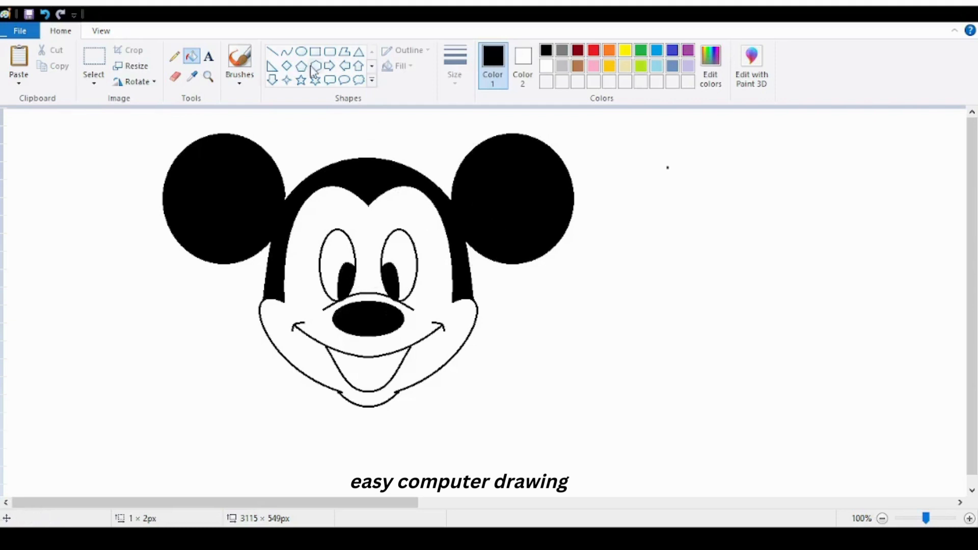
- Draw an upward-bulging curve about 33 × 15 px inside the open mouth as the left hump of the tongue
click(287, 51)
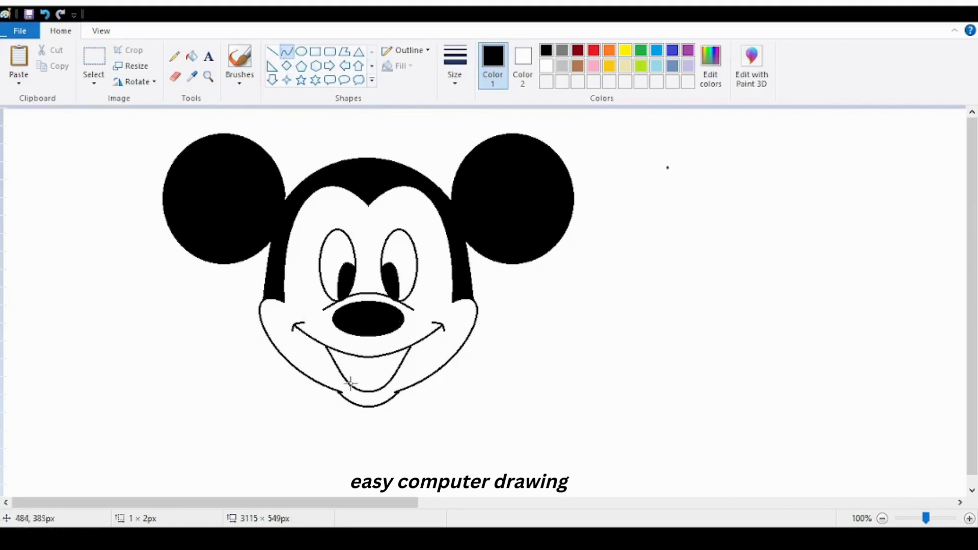
mouse_move(350, 383)
mouse_down()
mouse_move(370, 380)
mouse_move(359, 368)
mouse_up()
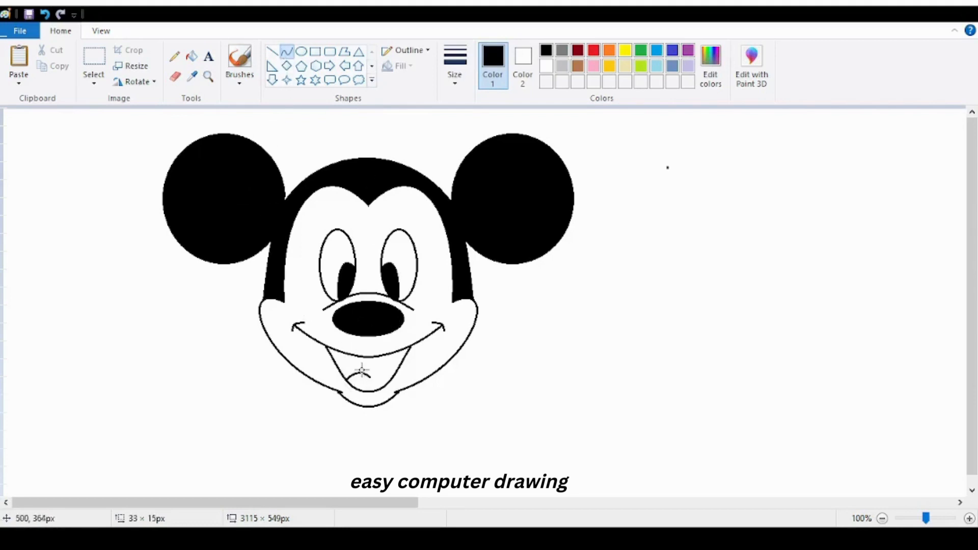
click(393, 380)
drag(370, 376, 383, 366)
click(593, 49)
click(191, 56)
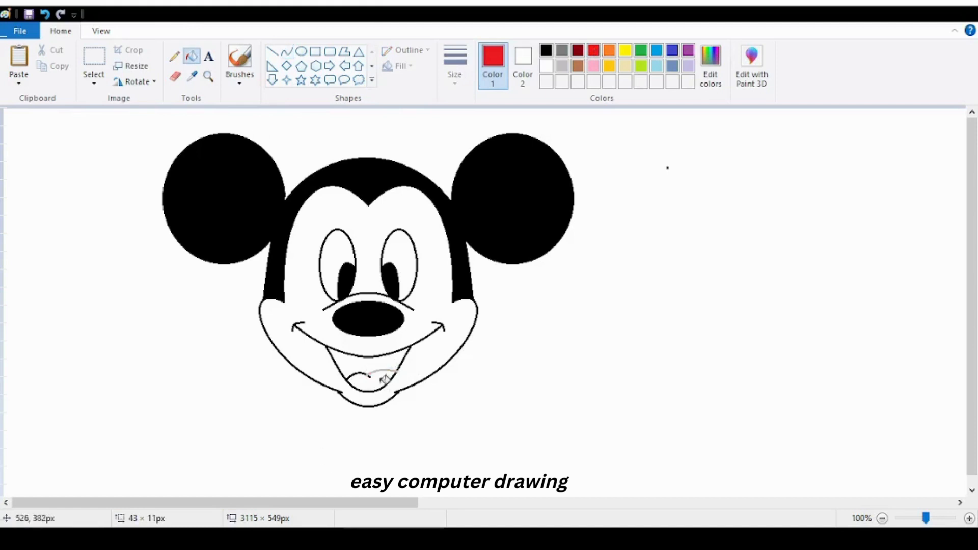
click(45, 15)
click(546, 50)
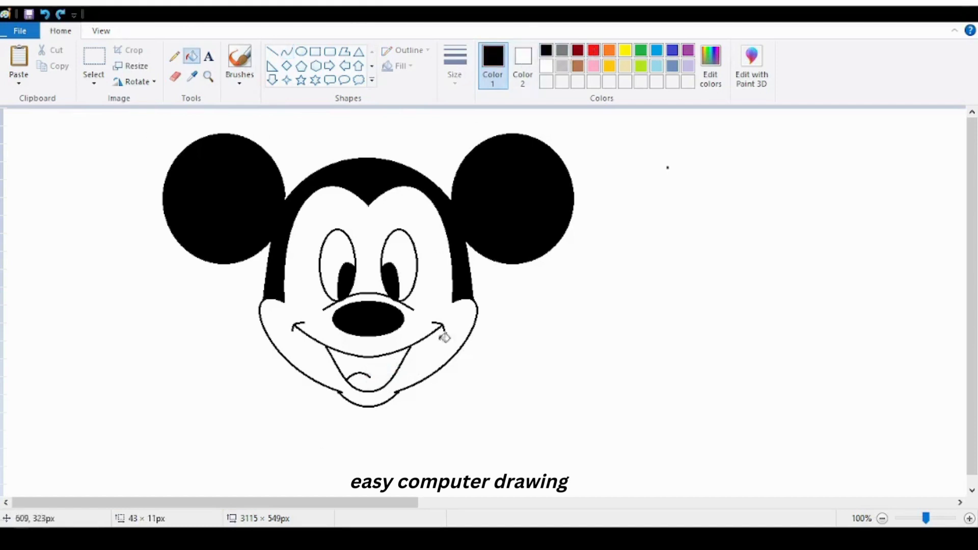
- Draw a black curve about 42 × 9 px from the left hump to the mouth's right edge, forming the tongue's second hump
click(286, 51)
drag(369, 375, 387, 374)
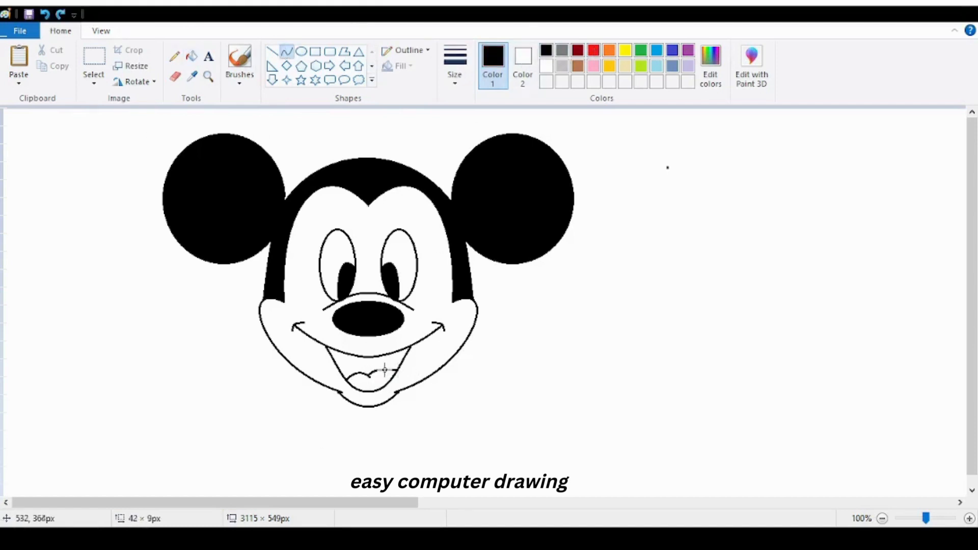
click(385, 369)
- Fill the tongue with red and the face with light yellow
click(192, 56)
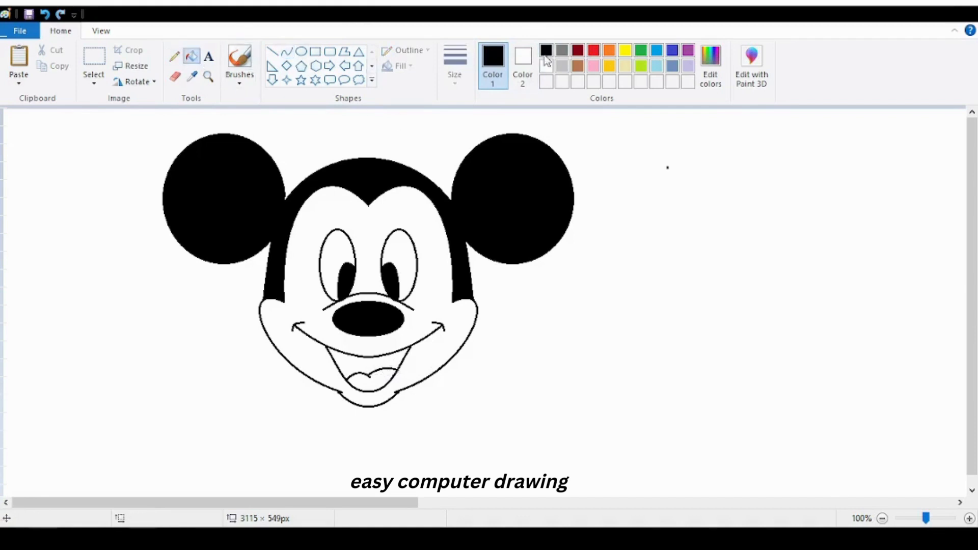
click(593, 51)
click(380, 380)
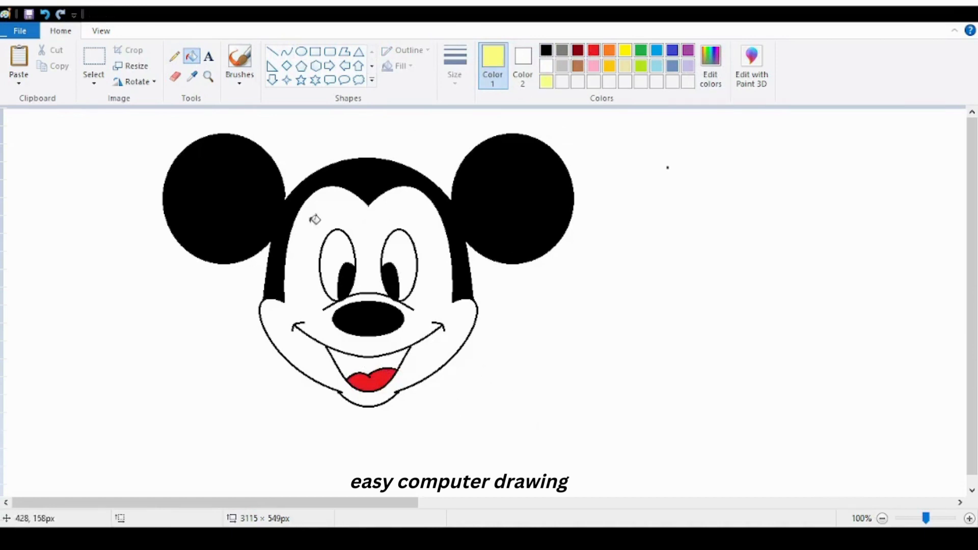
click(317, 218)
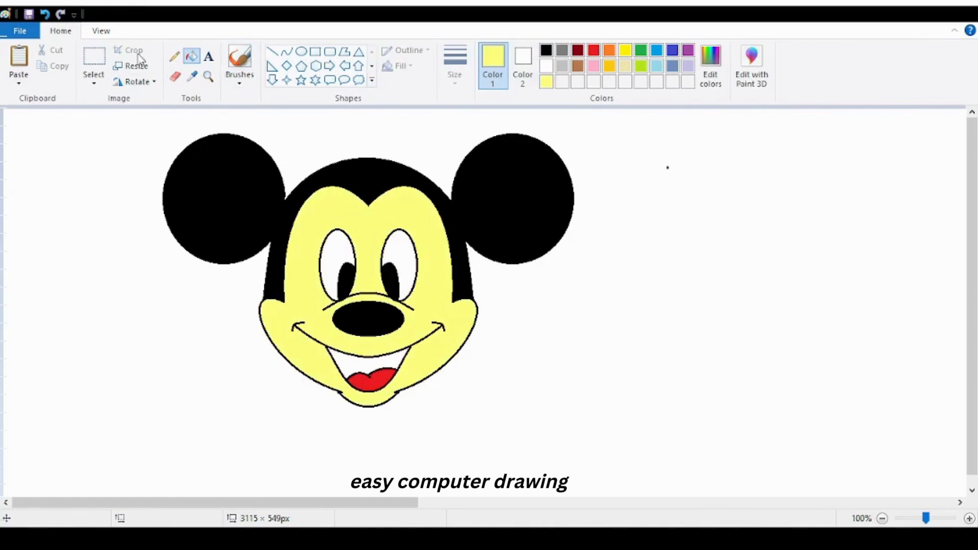
- Set the secondary color to black and fill the mouth area above the tongue with black
click(522, 56)
click(546, 49)
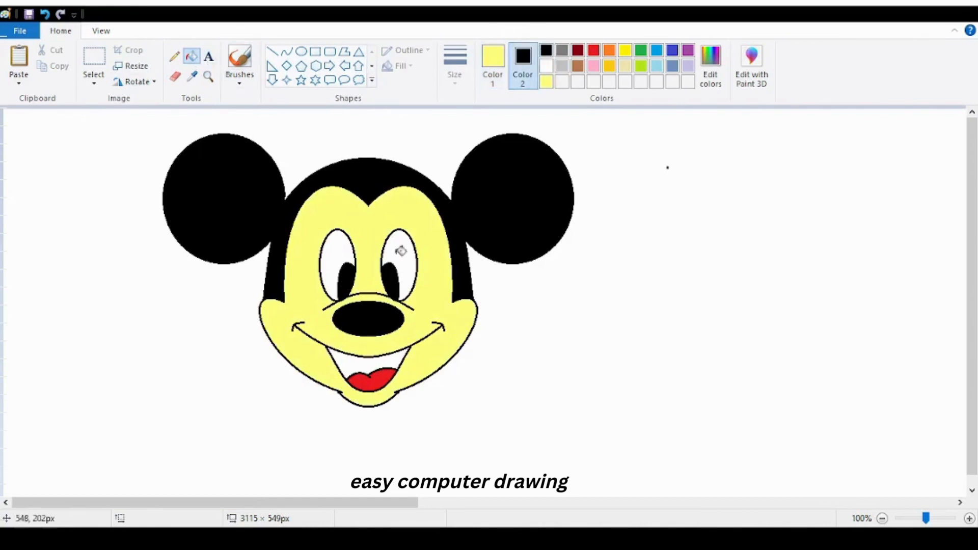
click(45, 15)
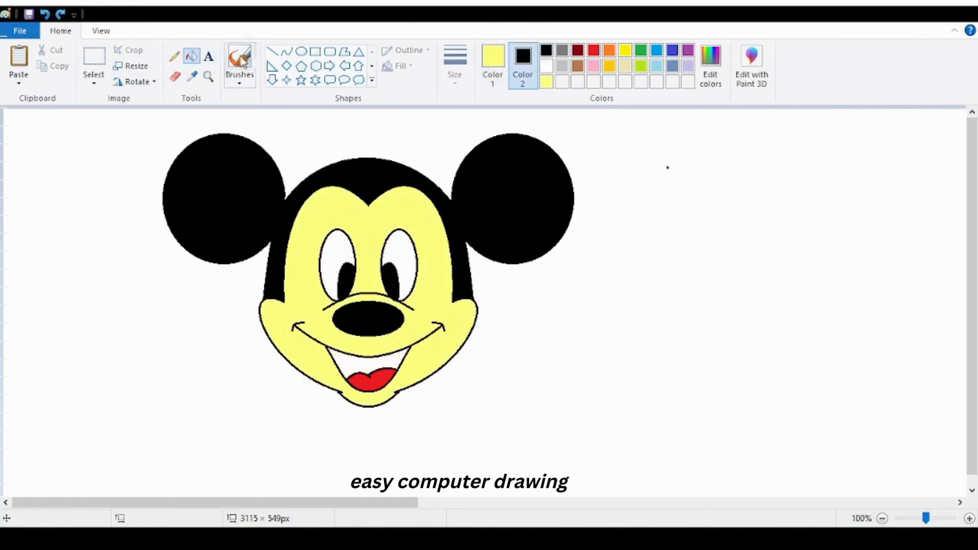
click(507, 66)
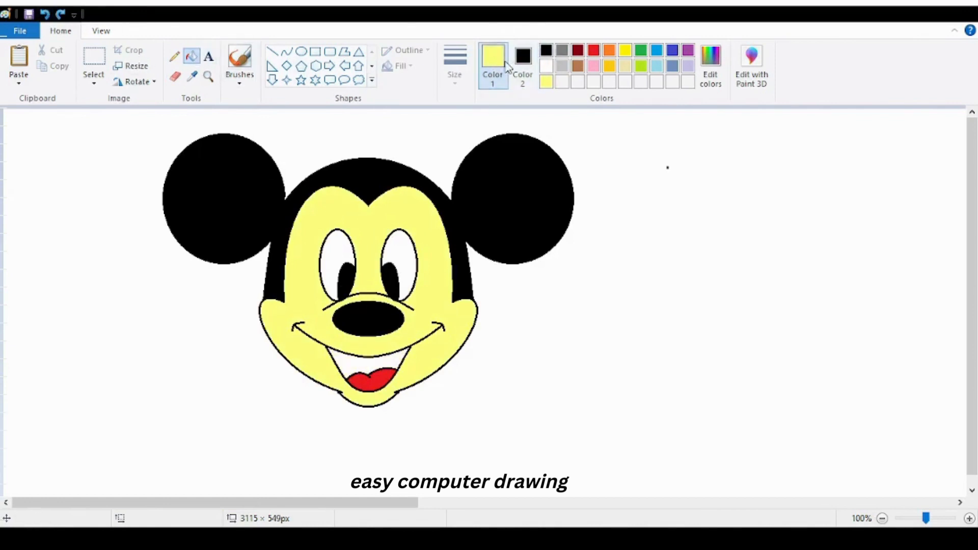
click(380, 359)
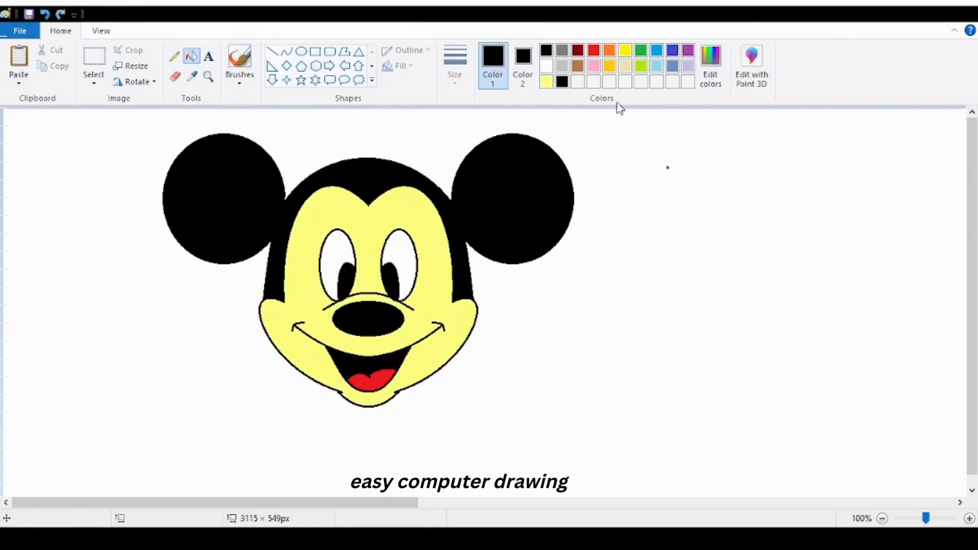
- Select the whole head in a box about 661 × 421 px, move it left and slightly down, and copy it
click(94, 57)
mouse_move(128, 125)
mouse_down()
mouse_move(507, 126)
mouse_move(600, 424)
mouse_up()
mouse_move(449, 318)
mouse_down()
mouse_move(458, 323)
mouse_move(398, 332)
mouse_up()
click(45, 18)
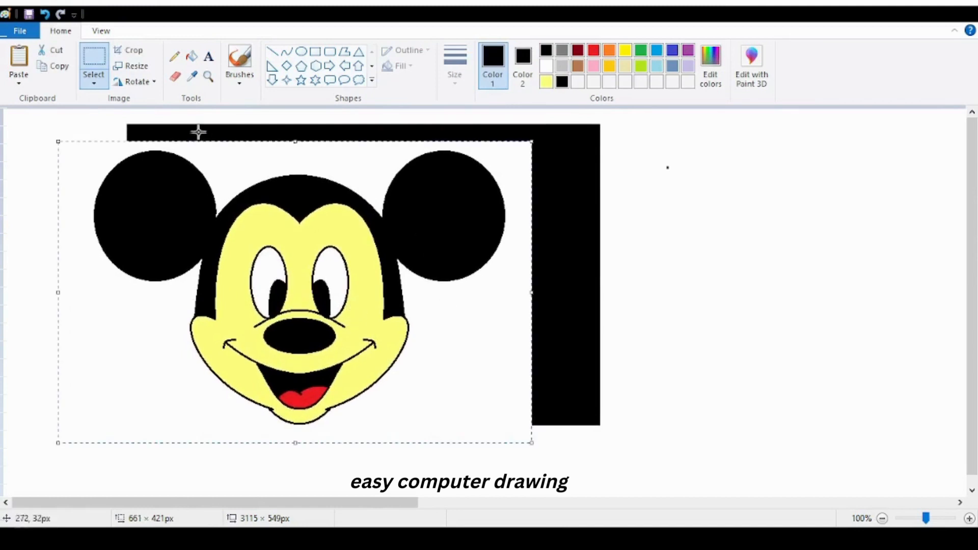
click(59, 66)
click(18, 56)
drag(261, 271, 771, 299)
click(191, 56)
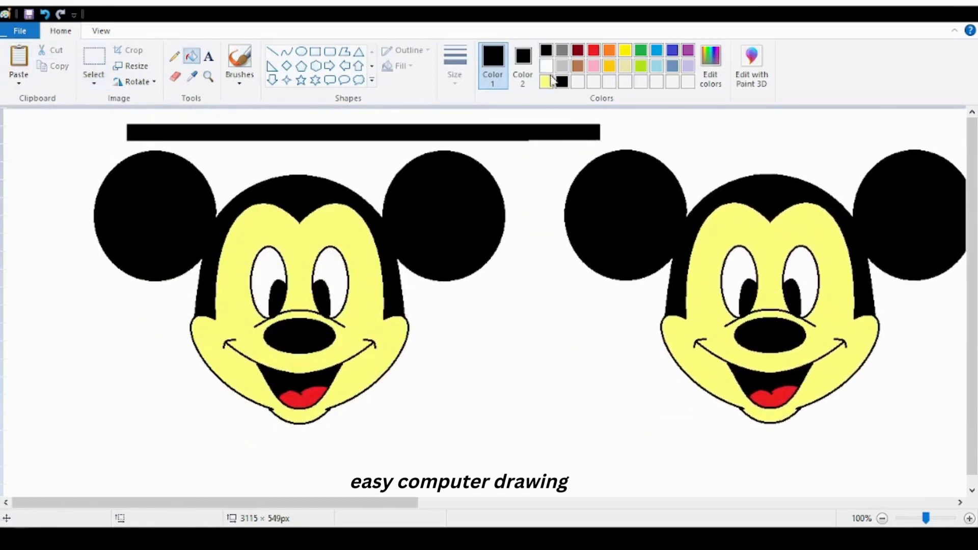
click(547, 67)
click(378, 131)
click(45, 15)
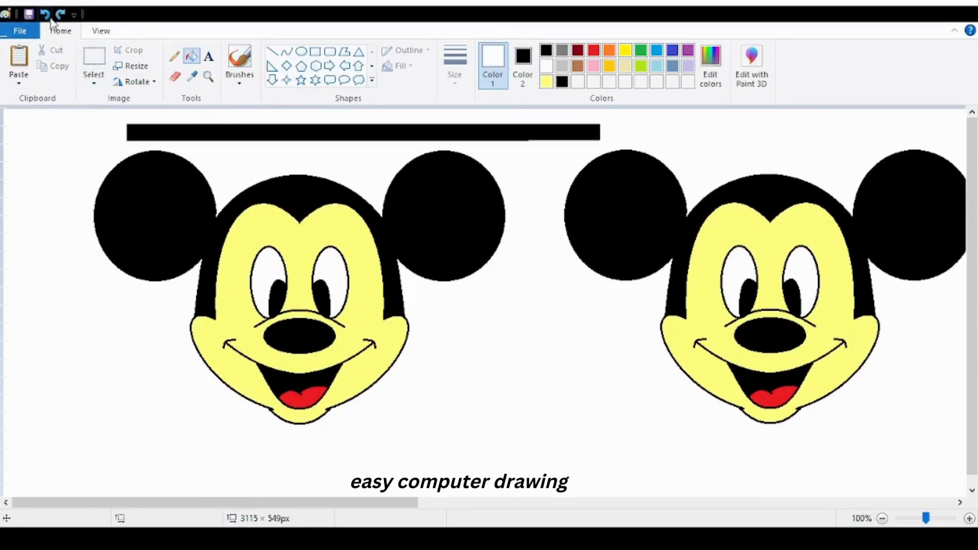
click(47, 16)
- Paste a copy of the head to the right of the original and fill the leftover black strip above them with white
click(19, 57)
drag(168, 285, 674, 278)
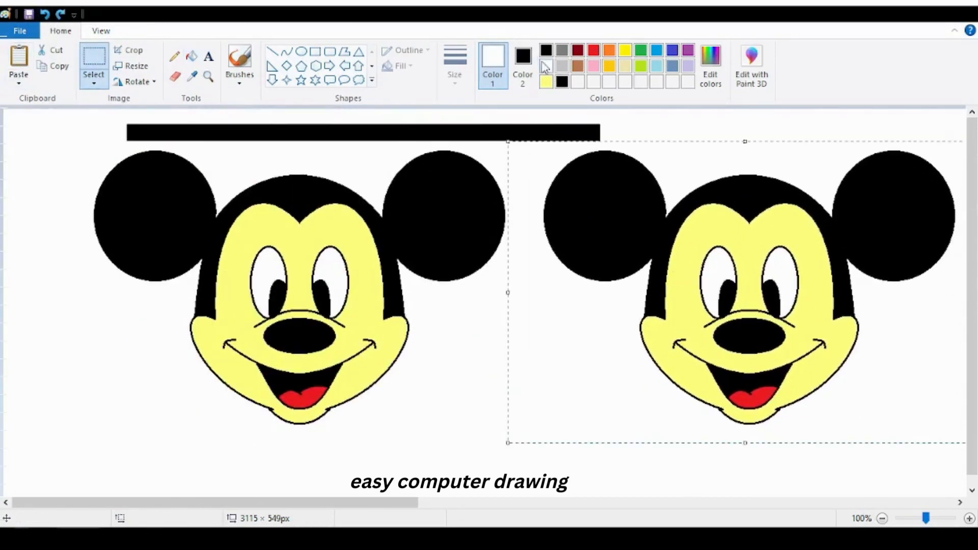
click(191, 56)
click(279, 134)
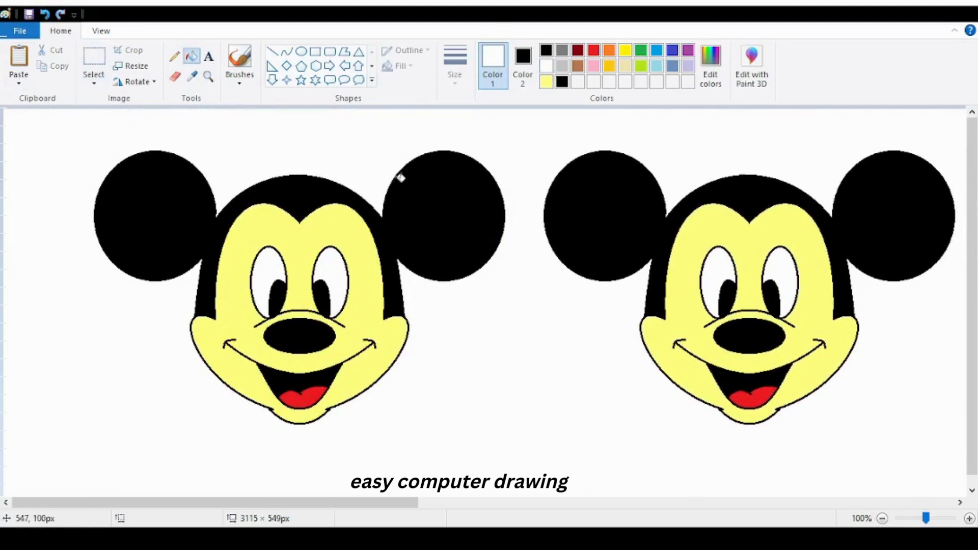
- Recolor the right face bright yellow and the left face blue-gray
click(593, 51)
click(626, 51)
click(767, 243)
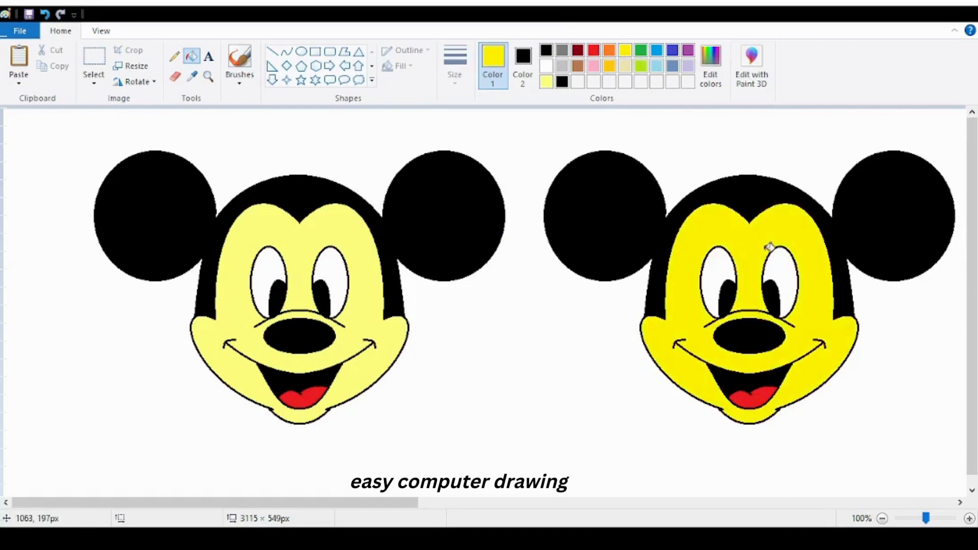
click(673, 66)
click(378, 253)
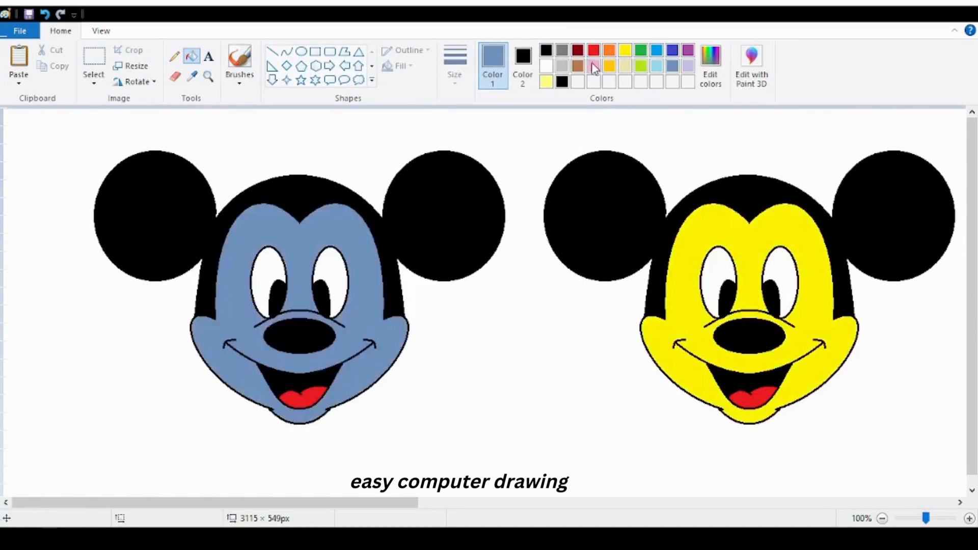
- Recolor the left face orange and the right face light pink
click(609, 51)
click(328, 216)
click(594, 66)
click(747, 245)
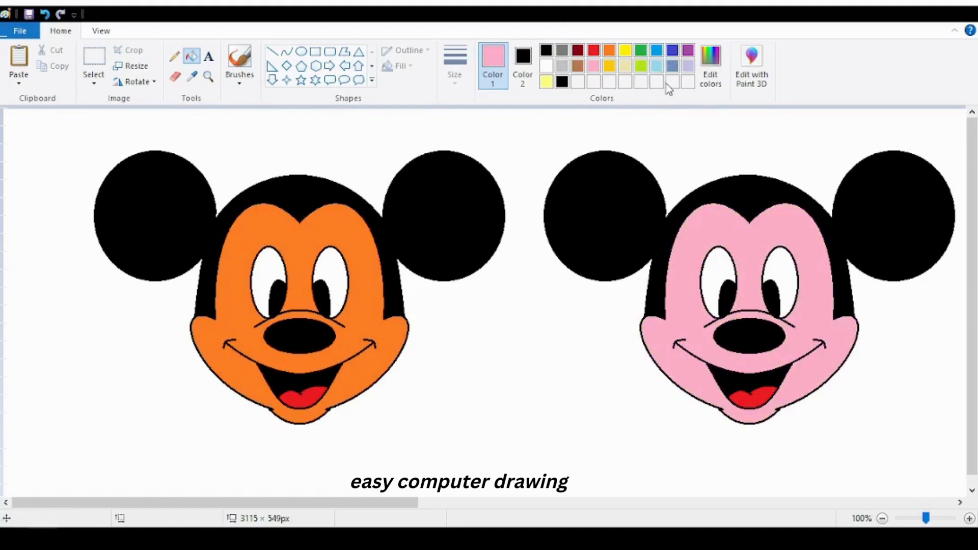
- Fill the background around both heads with green
click(640, 50)
click(526, 121)
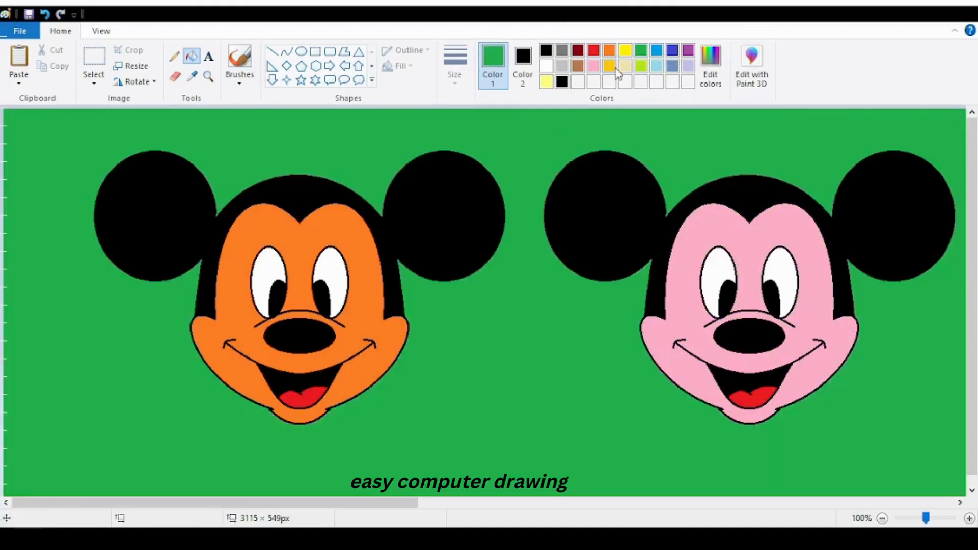
- Fill the left face with custom light yellow and the right face with custom salmon pink
click(352, 358)
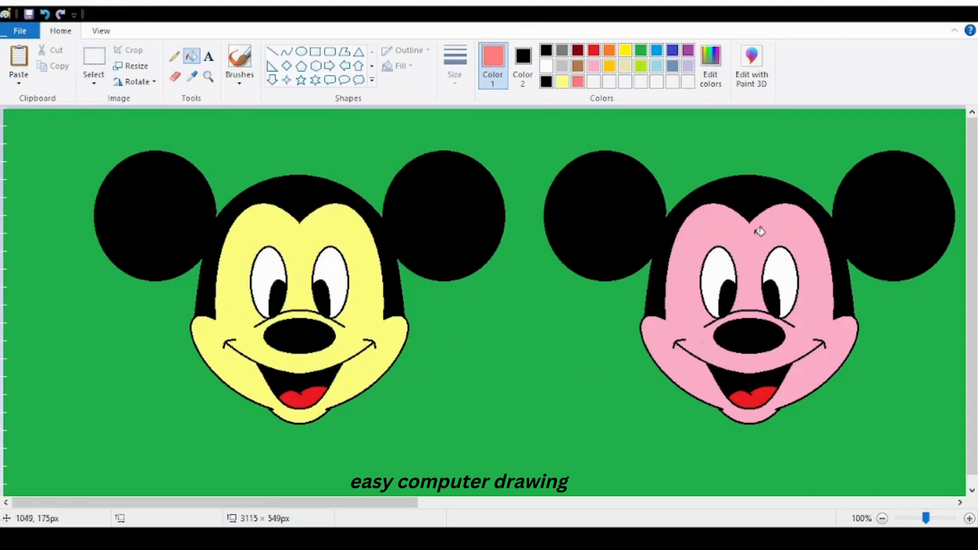
click(759, 235)
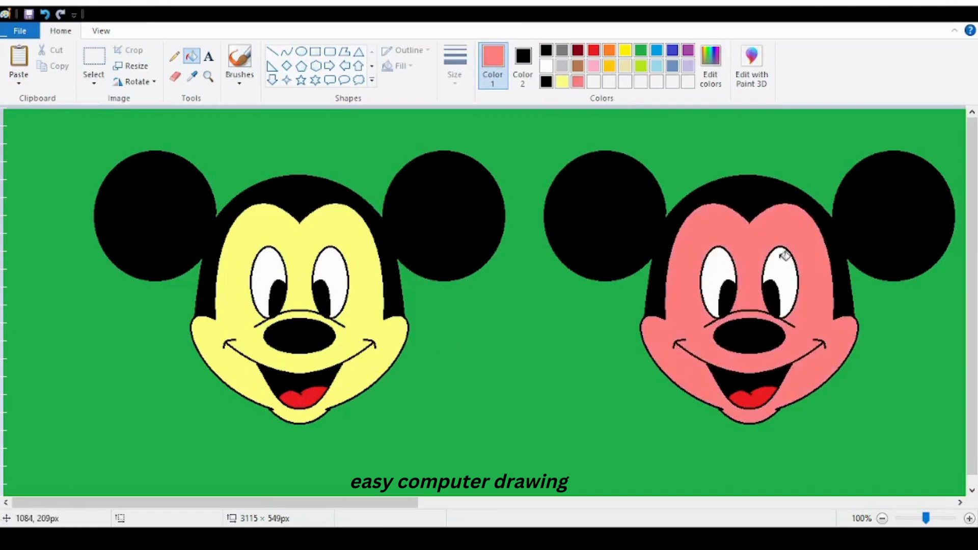